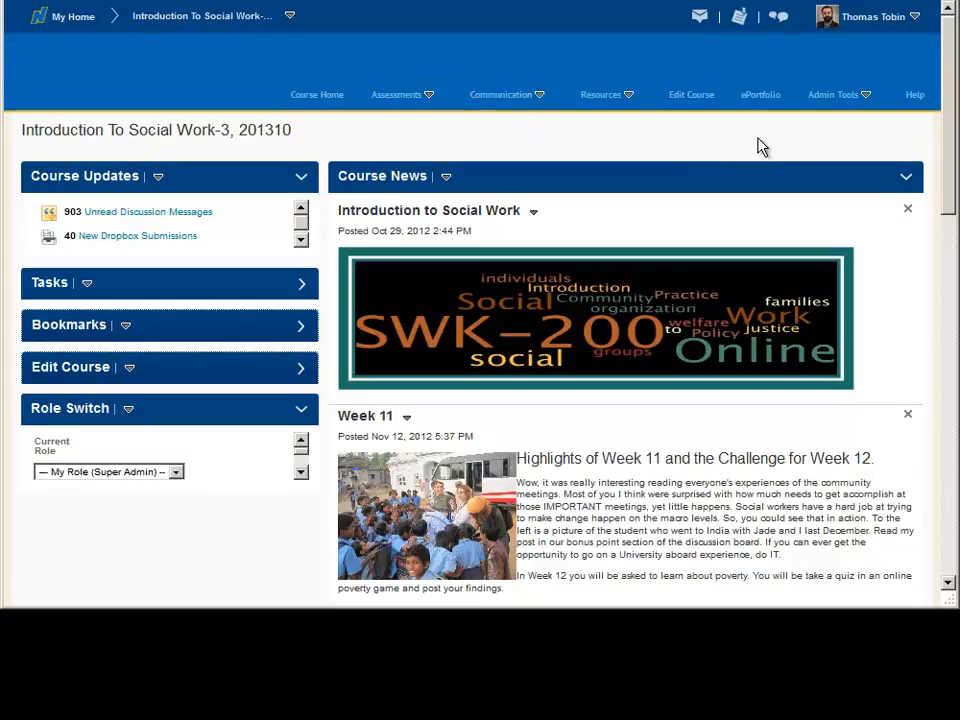
# Step: Open the course's Discussions list and look through its existing forums and topics
pyautogui.click(539, 95)
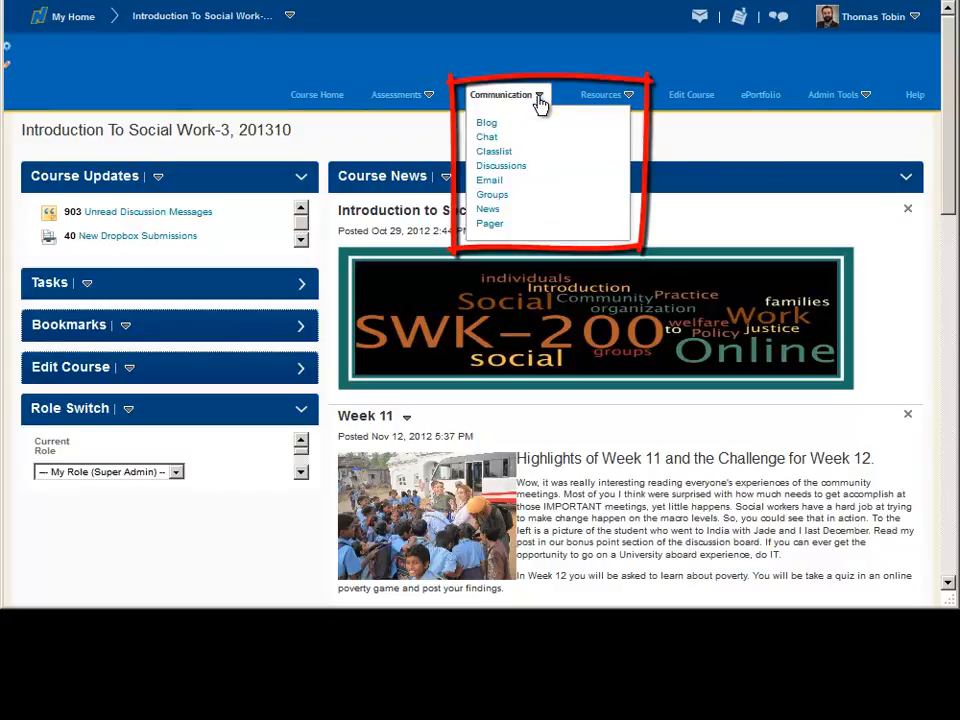
pyautogui.click(507, 176)
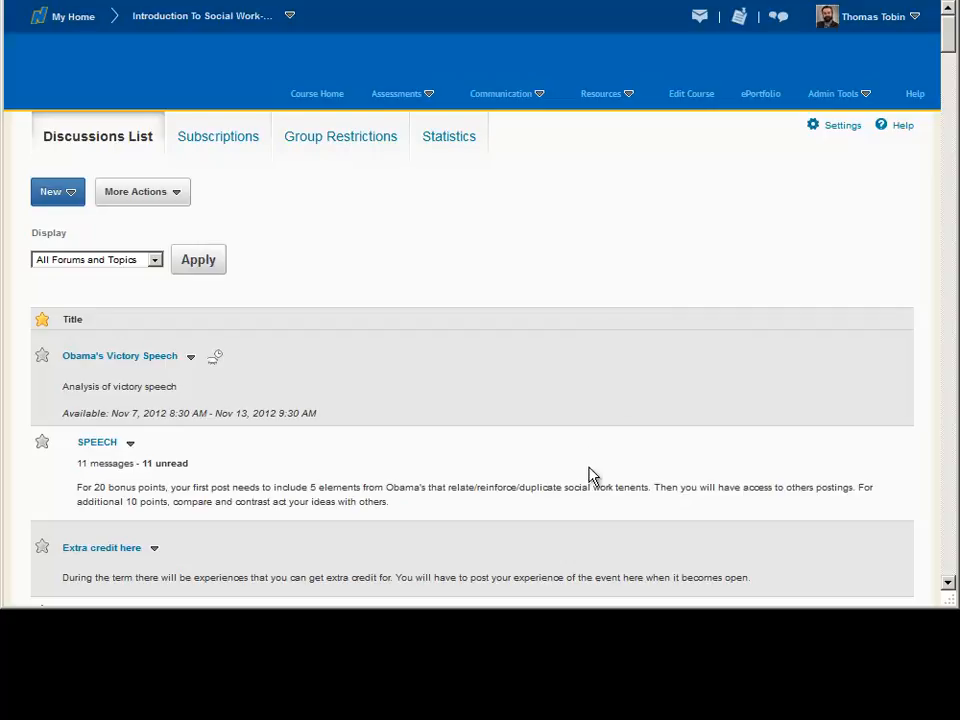
pyautogui.moveTo(949, 38); pyautogui.dragTo(948, 73)
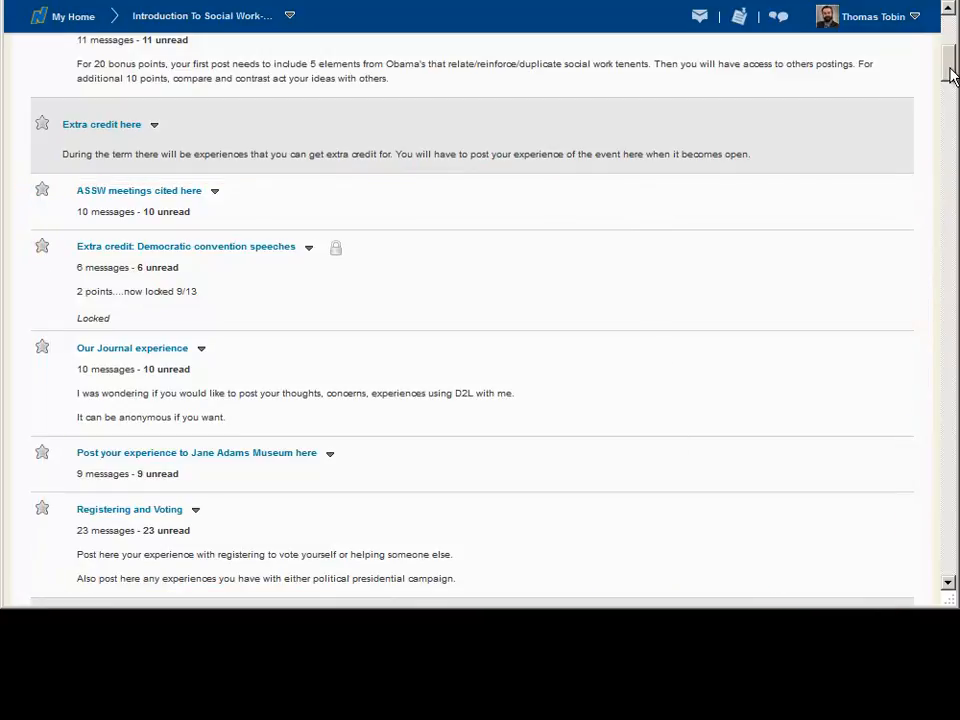
pyautogui.moveTo(952, 75); pyautogui.dragTo(955, 34)
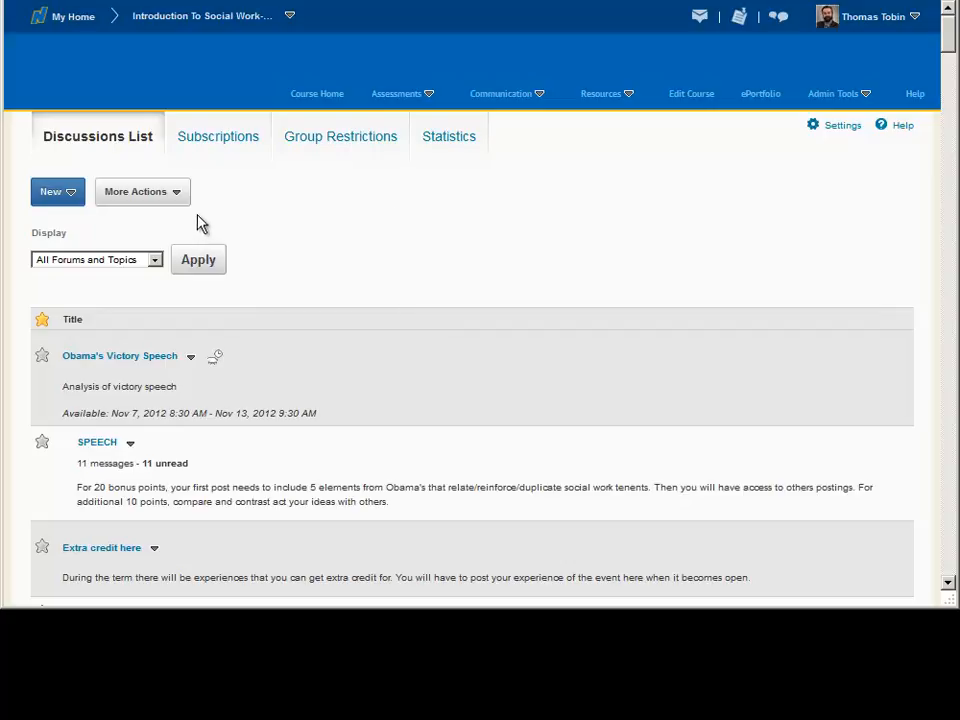
# Step: Start a new forum titled "Sample Unit 1 Discussion" without creating a topic of the same title
pyautogui.click(72, 194)
pyautogui.click(113, 222)
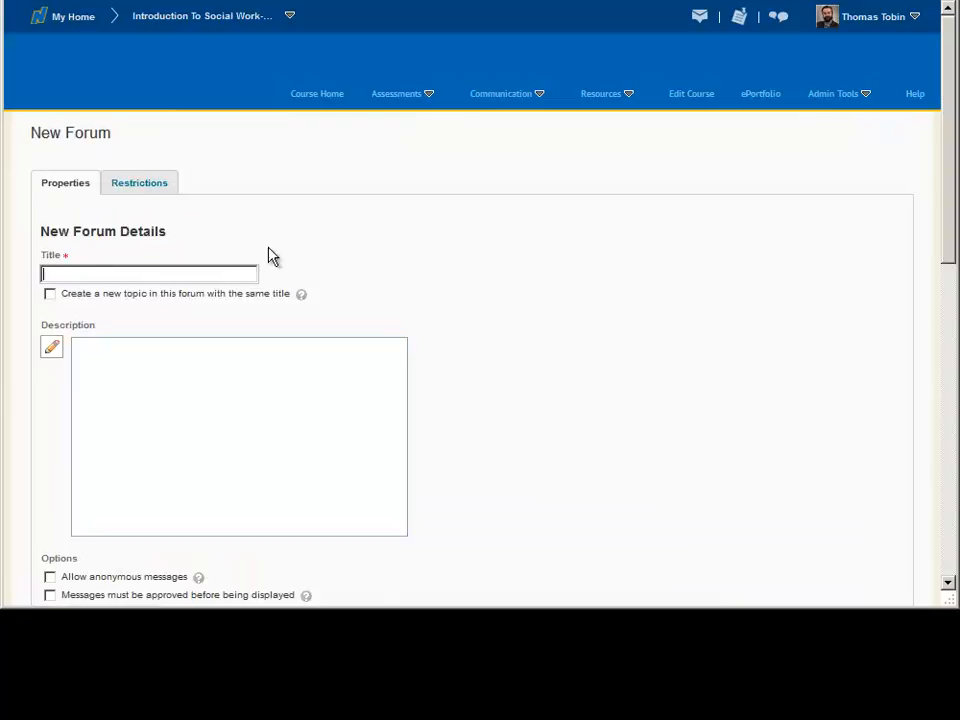
pyautogui.write('Sample Unit 1 Discussion')
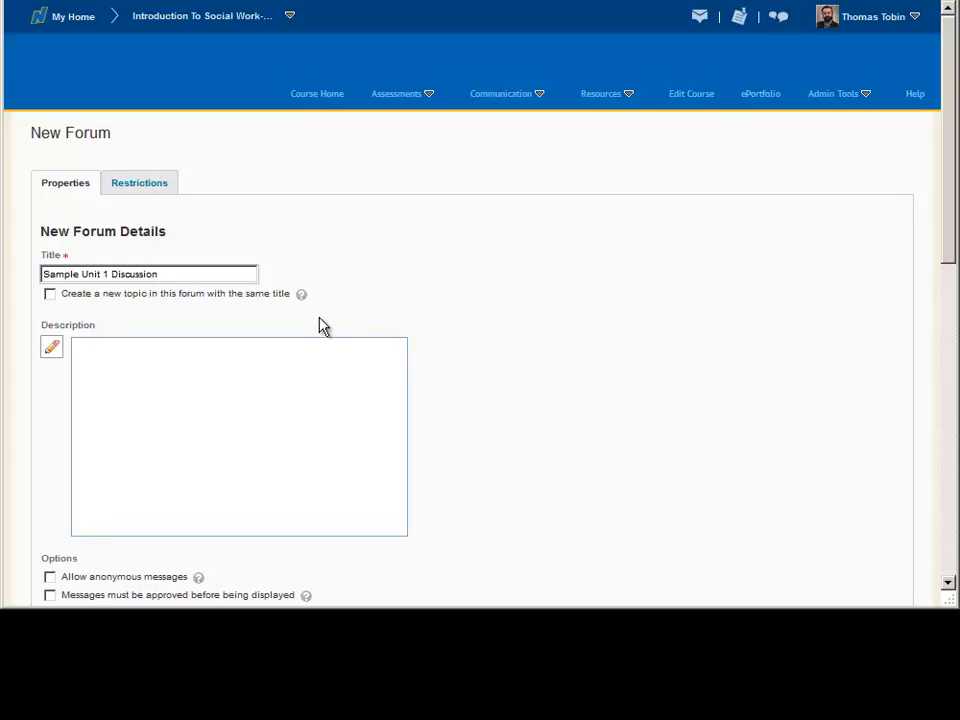
pyautogui.click(91, 299)
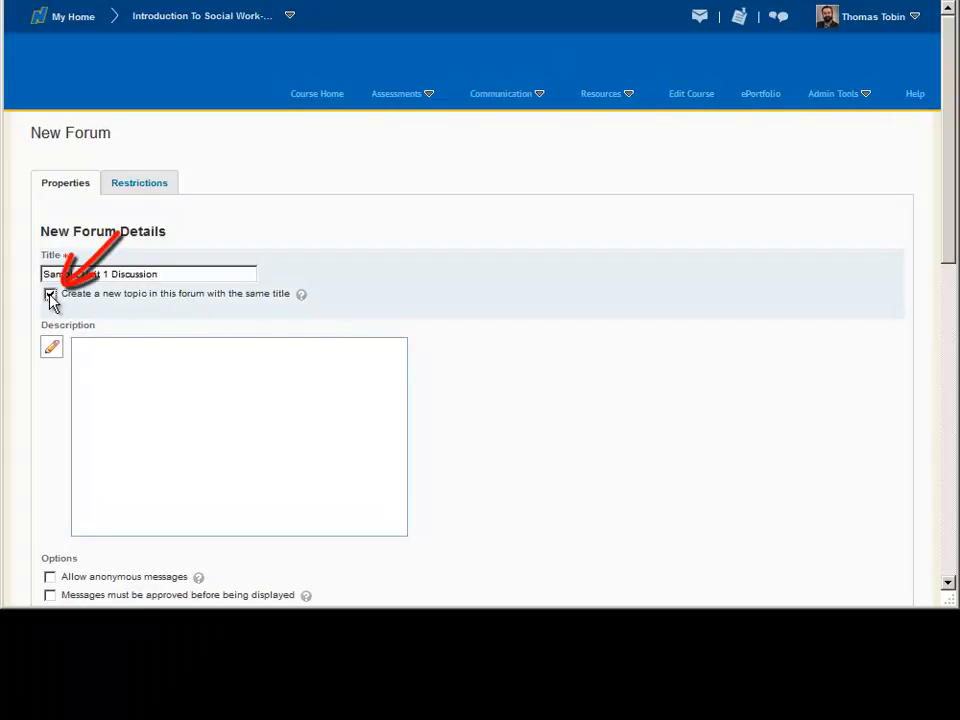
pyautogui.click(50, 294)
# Step: Save the new forum with its default visibility and locking options and return to the Discussions list
pyautogui.scroll(-3, 516, 339)
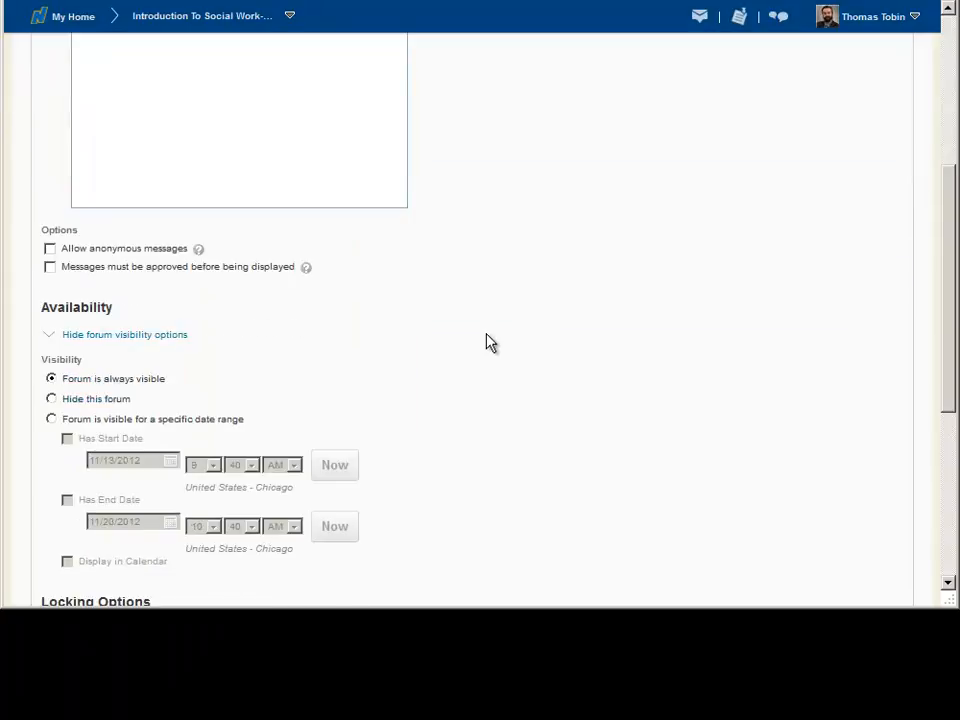
pyautogui.scroll(1, 274, 268)
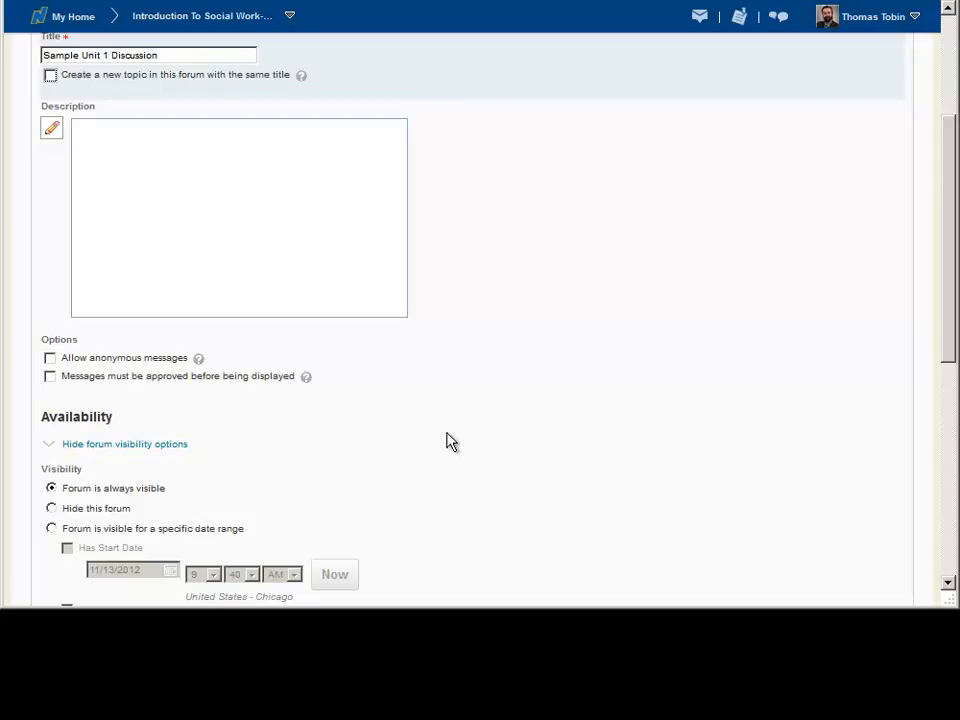
pyautogui.scroll(-5, 420, 418)
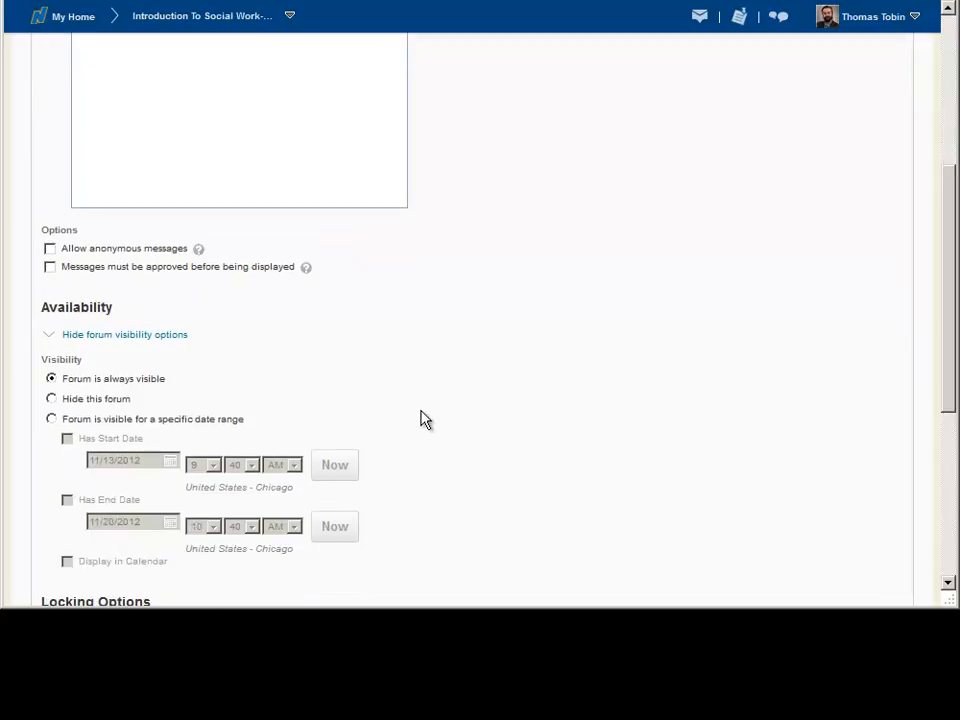
pyautogui.click(68, 560)
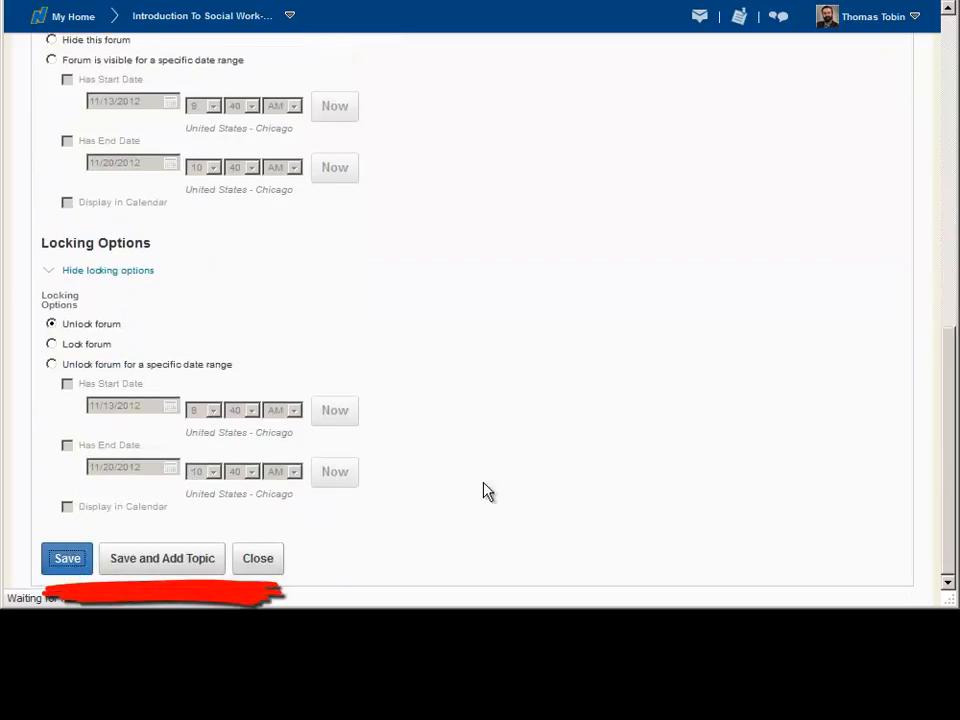
pyautogui.click(258, 560)
pyautogui.moveTo(950, 45); pyautogui.dragTo(950, 583)
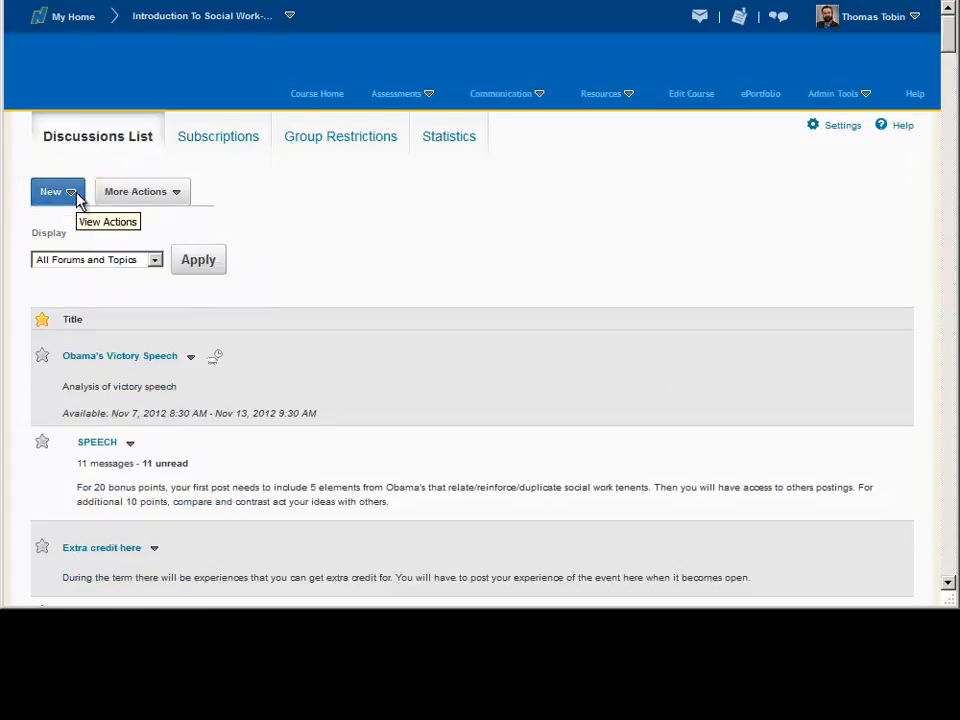
# Step: Start a new topic in the "Sample Unit 1 Discussion" forum and title it "Sample Unit 1 Disucssion"
pyautogui.click(79, 196)
pyautogui.click(105, 243)
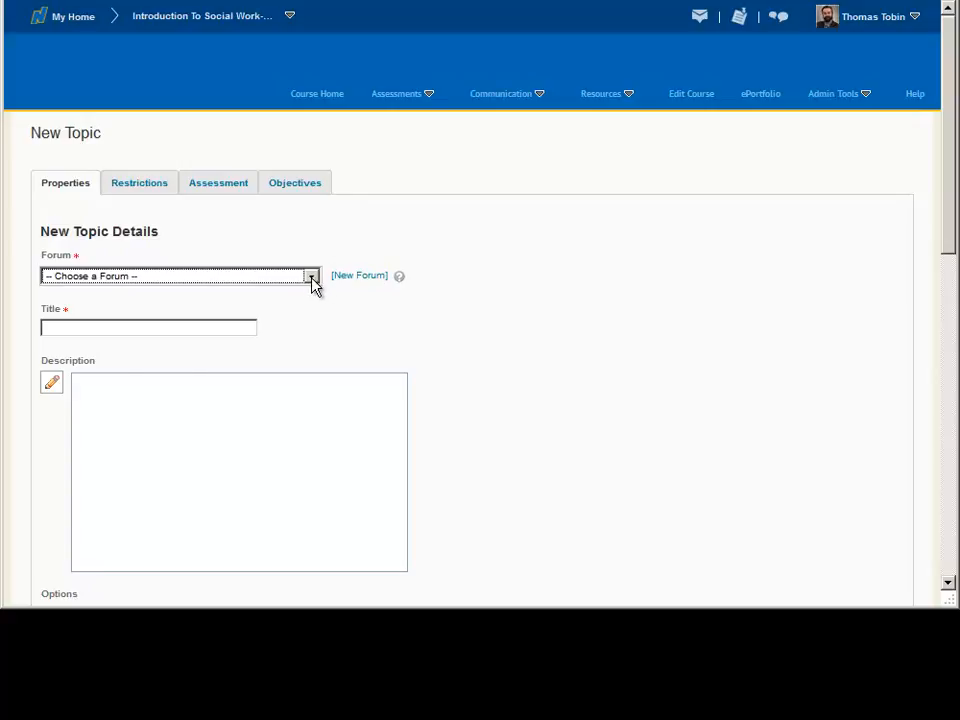
pyautogui.click(312, 278)
pyautogui.scroll(-1, 320, 380)
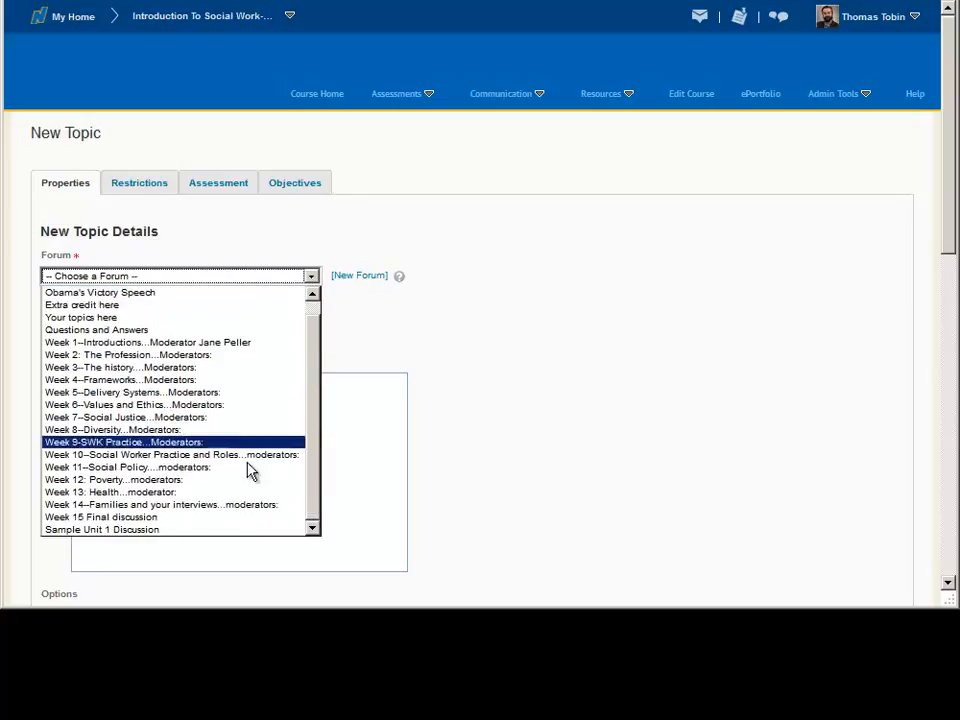
pyautogui.click(240, 532)
pyautogui.click(174, 328)
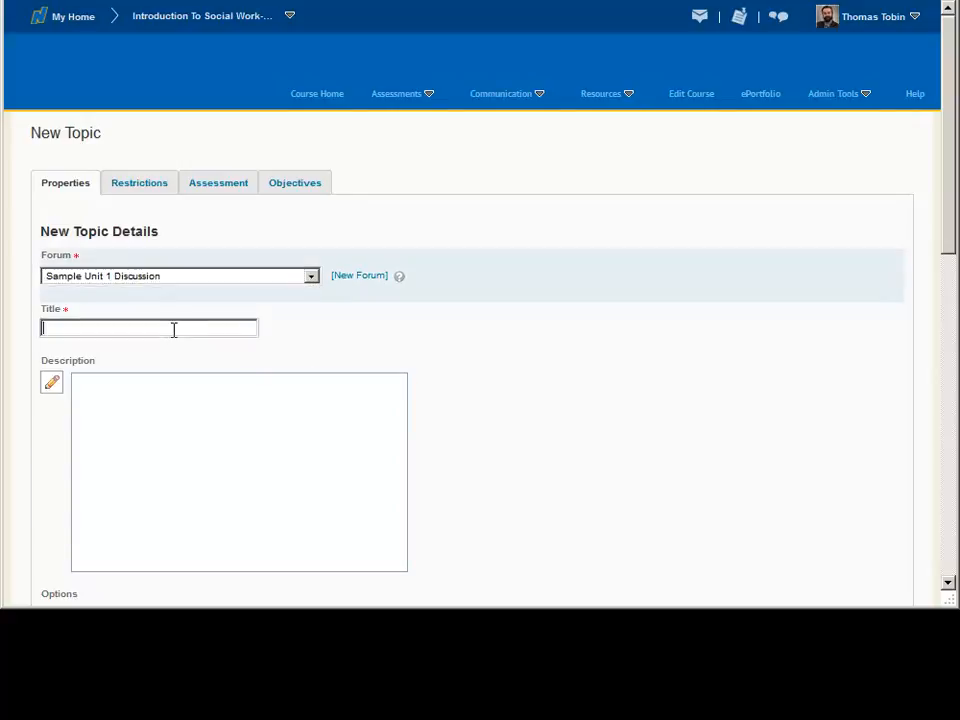
pyautogui.write('Sample Unit 1 Discussion')
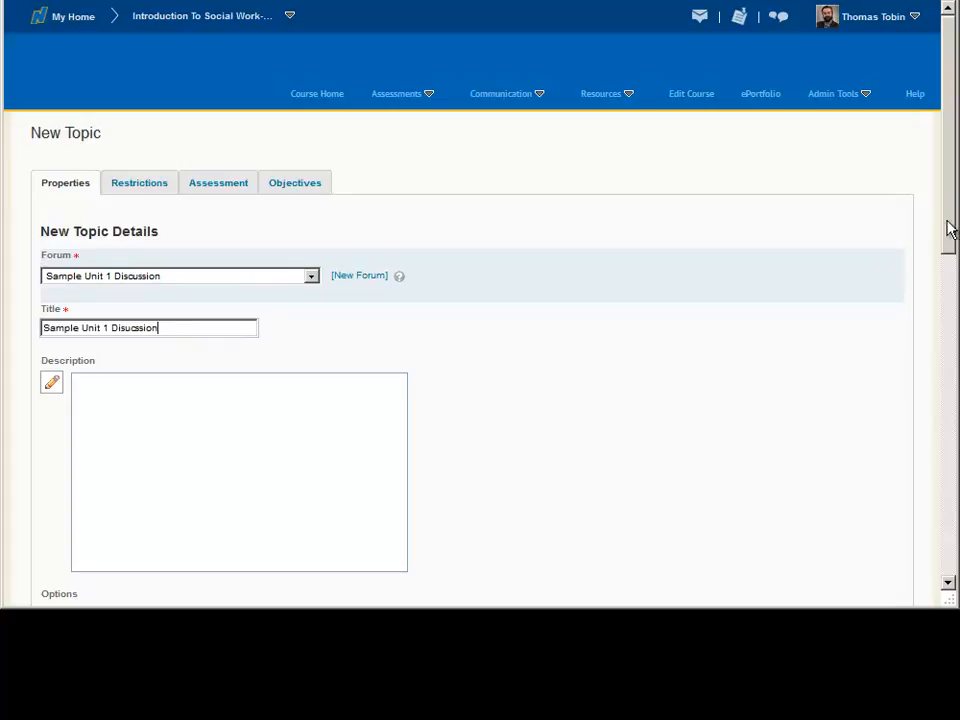
# Step: Require users to compose a message before participating in the topic, leaving anonymous messages and message approval off
pyautogui.moveTo(951, 236); pyautogui.dragTo(952, 468)
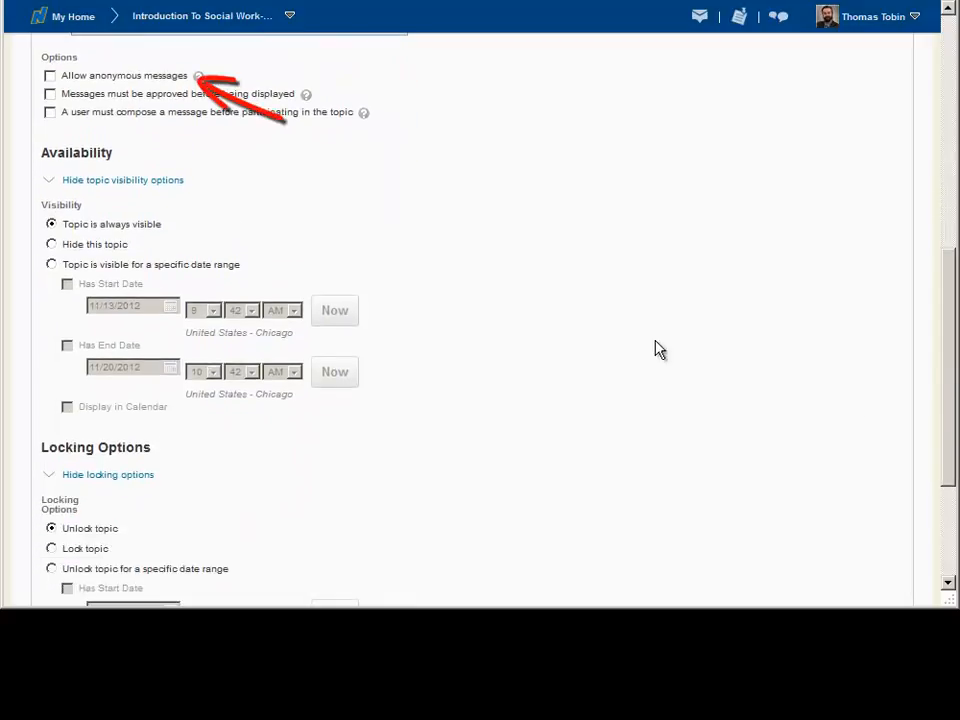
pyautogui.click(50, 77)
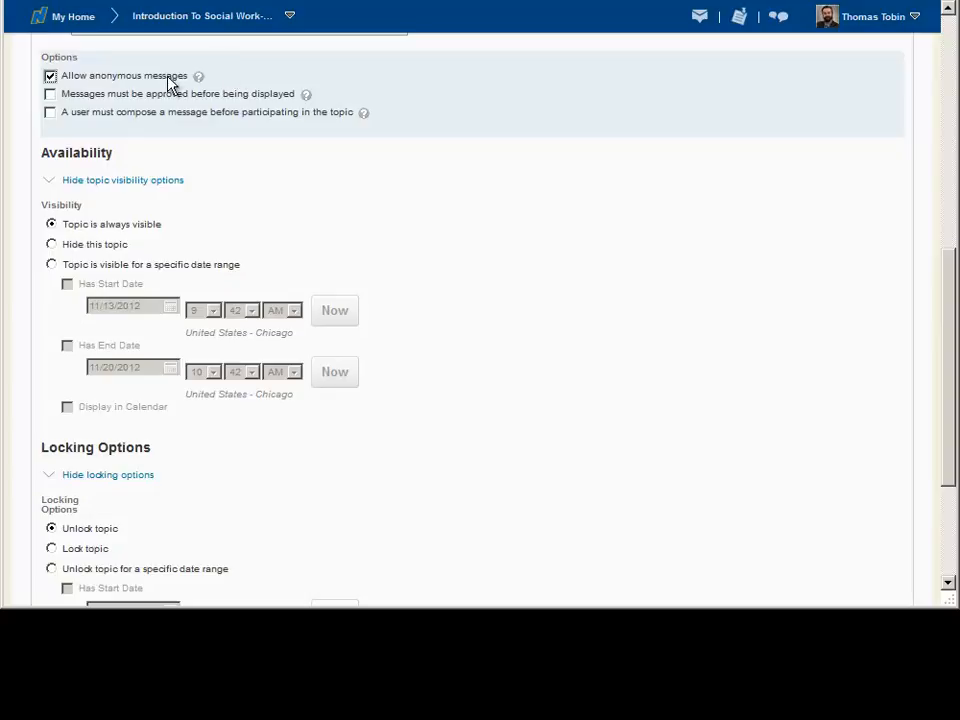
pyautogui.click(50, 76)
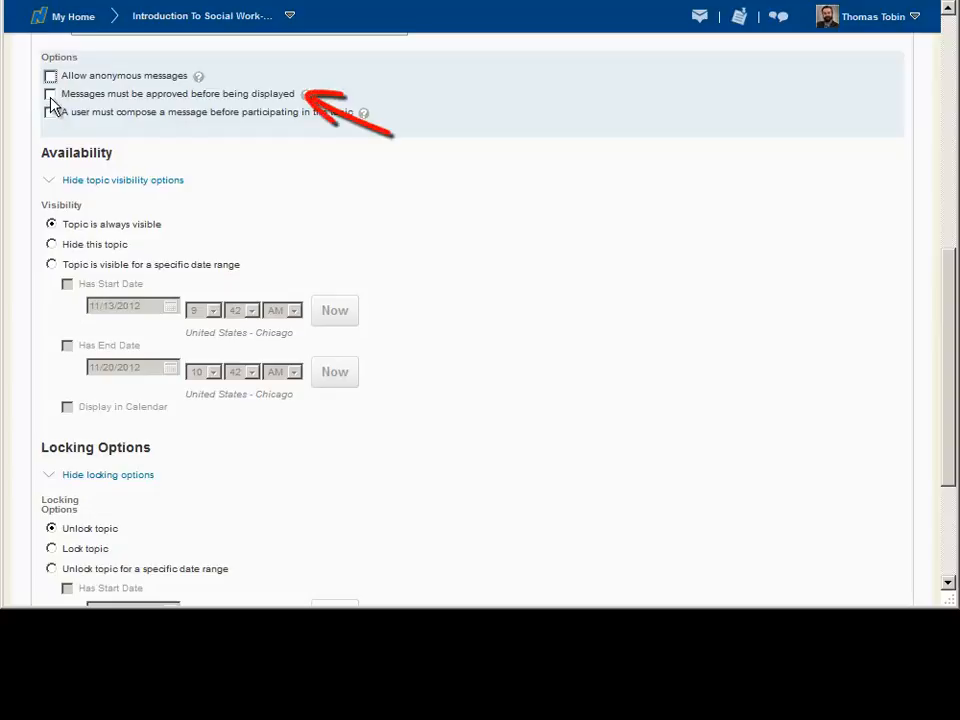
pyautogui.click(50, 94)
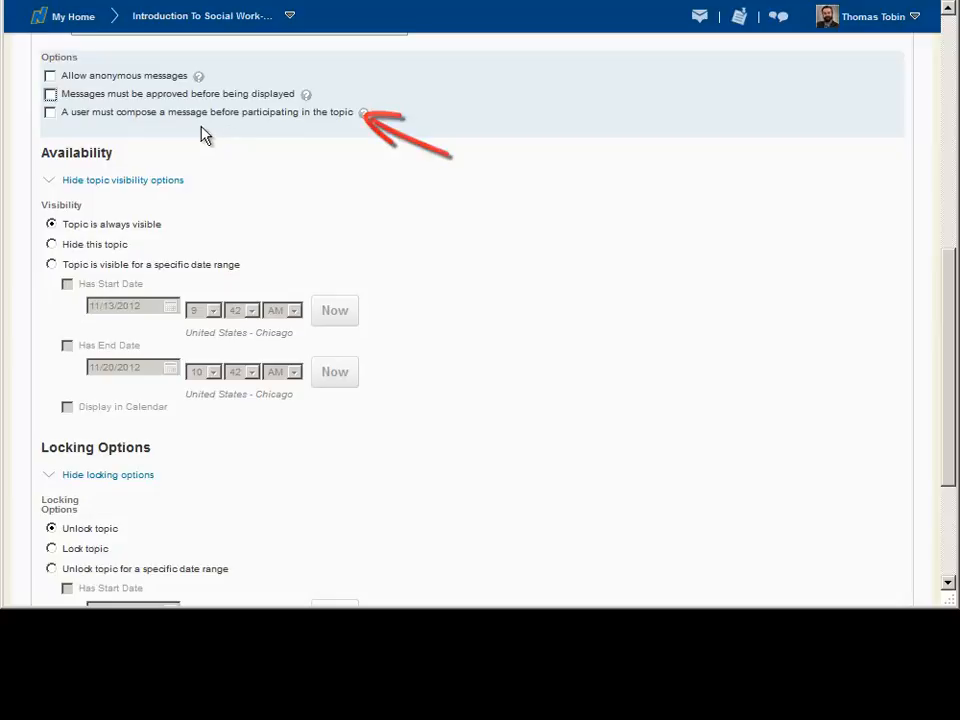
pyautogui.click(51, 113)
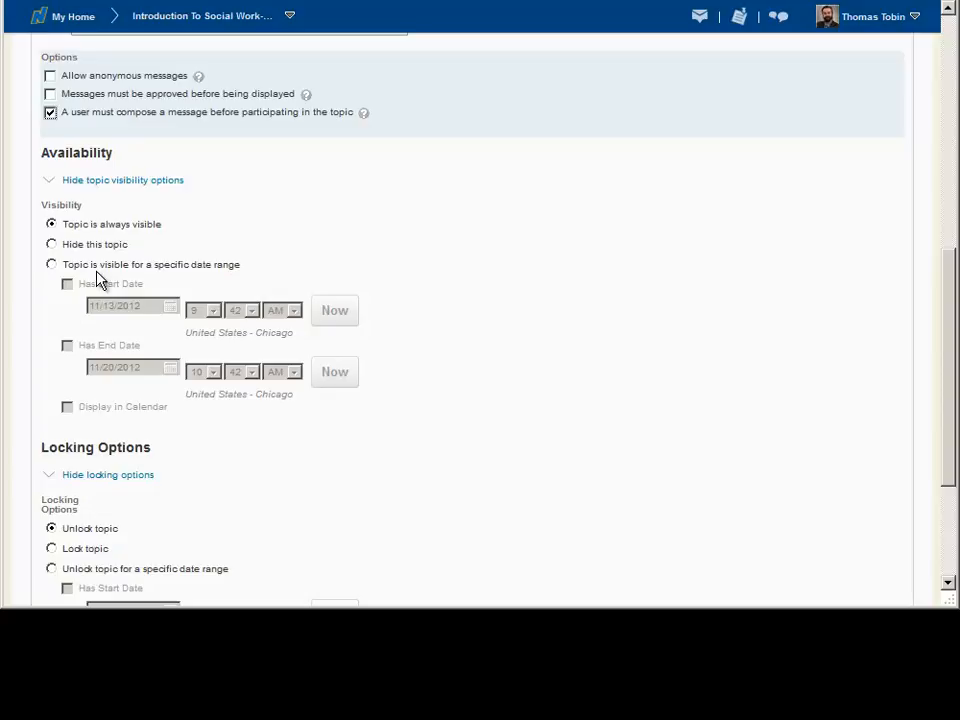
pyautogui.scroll(-3, 338, 443)
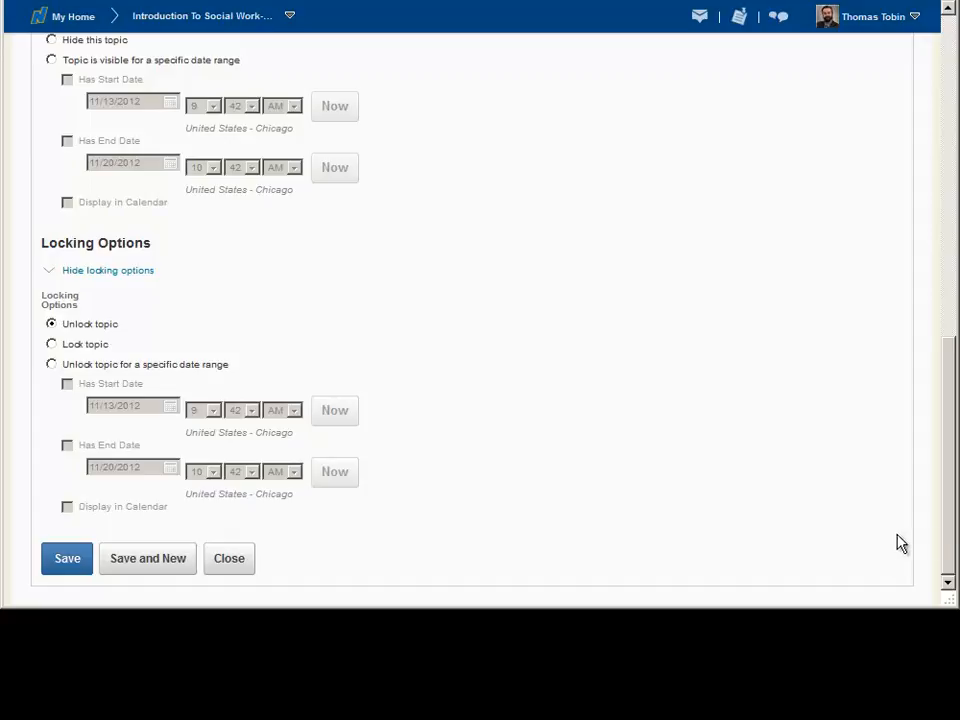
pyautogui.moveTo(949, 542); pyautogui.dragTo(949, 200)
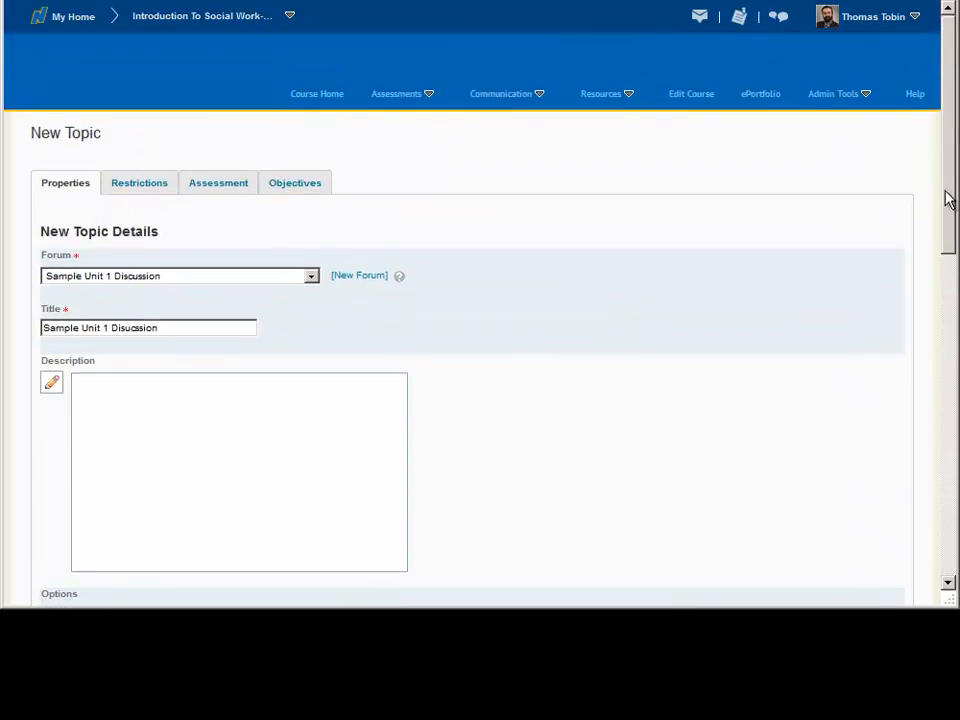
# Step: Examine the condition types offered for a new release condition on the topic, and cancel without creating one
pyautogui.click(141, 185)
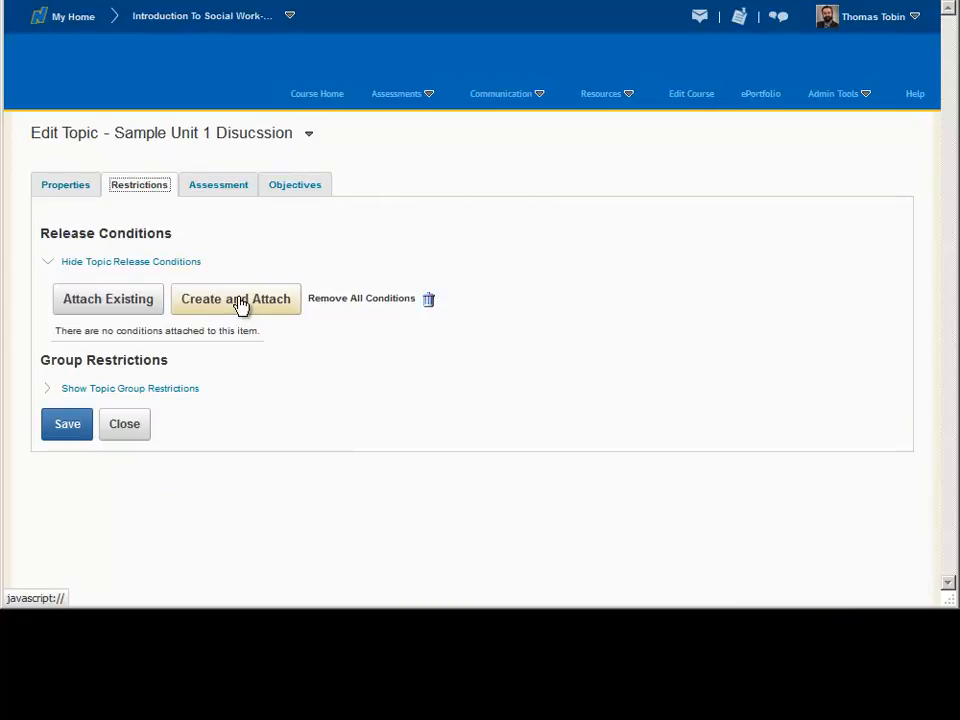
pyautogui.click(236, 299)
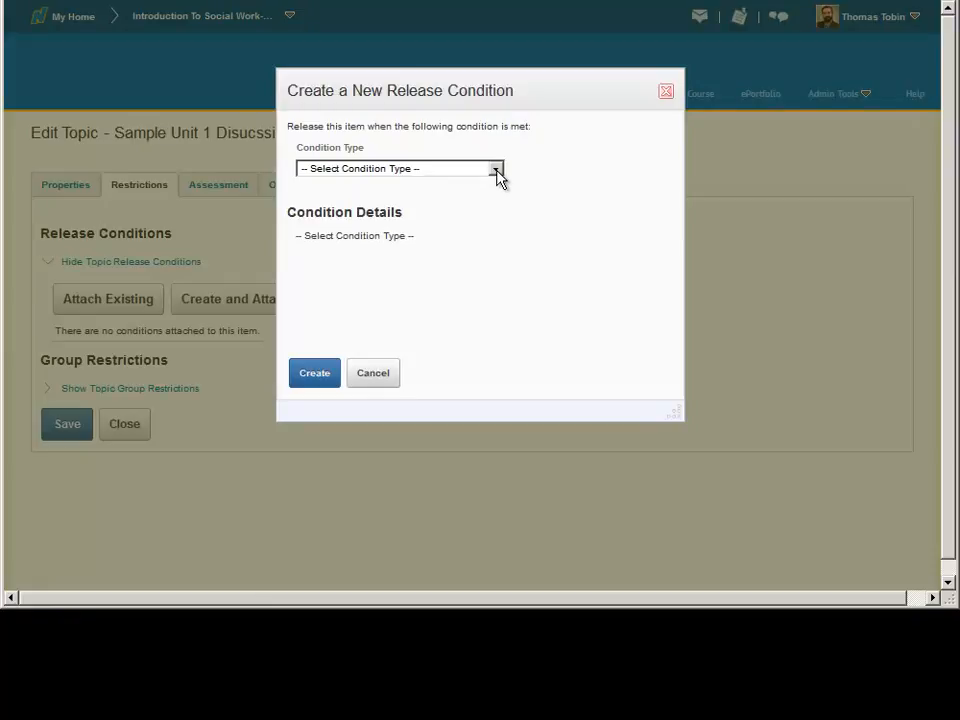
pyautogui.click(496, 172)
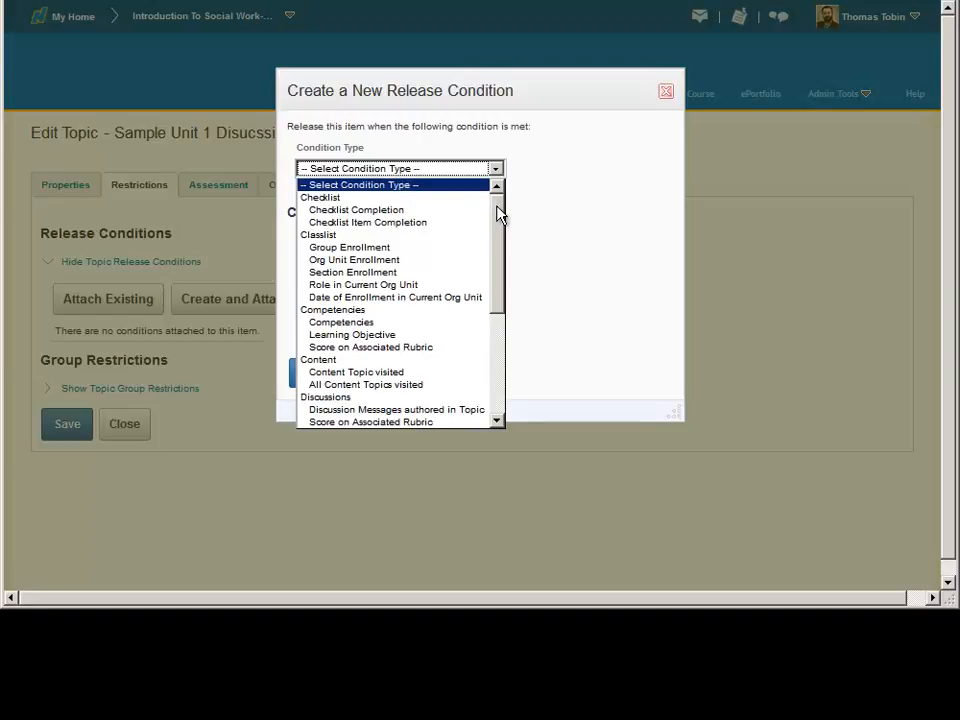
pyautogui.moveTo(498, 215); pyautogui.dragTo(498, 335)
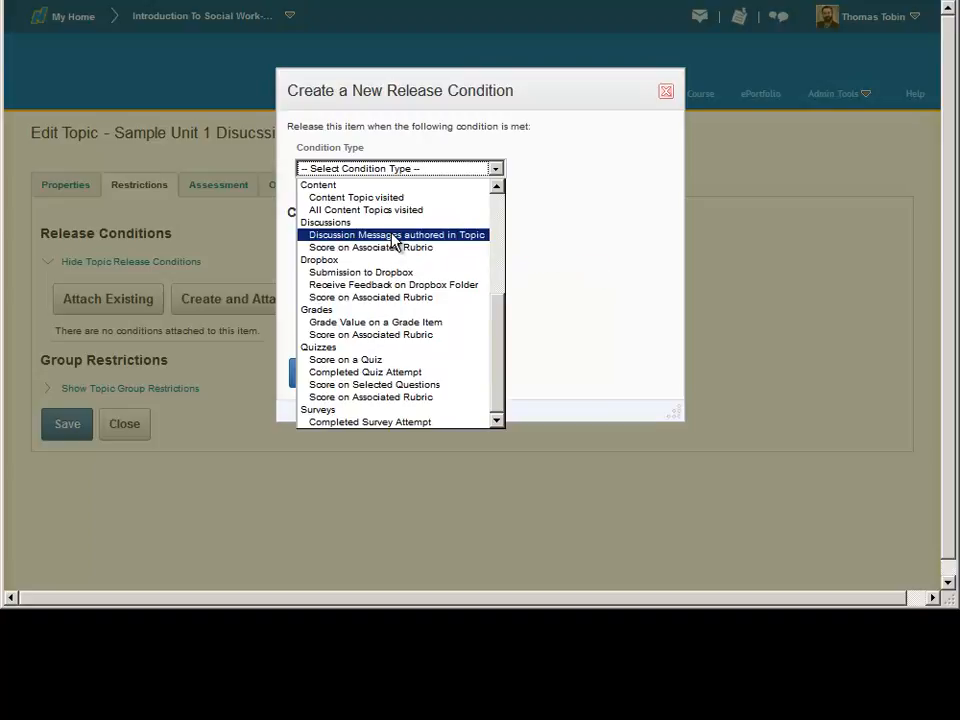
pyautogui.click(559, 232)
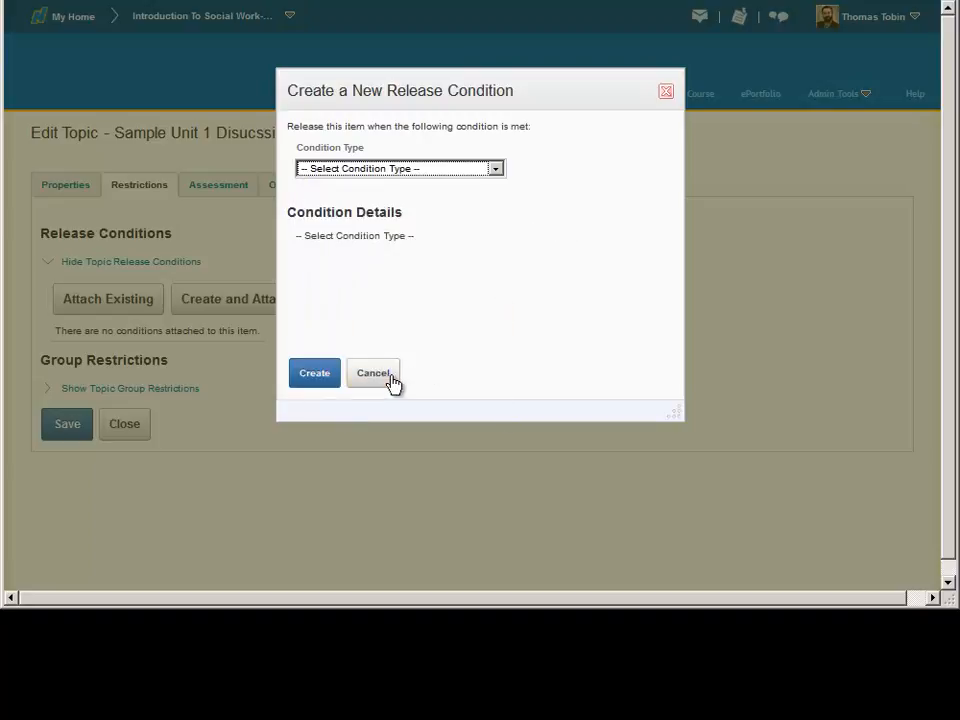
pyautogui.click(373, 373)
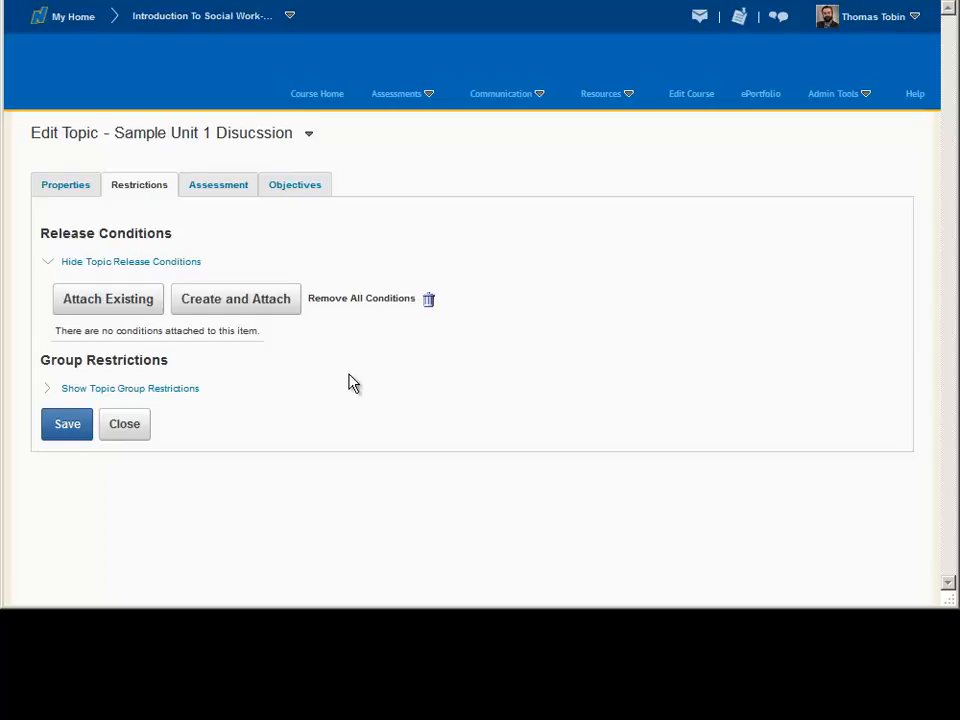
# Step: Associate the topic's assessment with the "Chapter 4 results" grade item and set its score out of 50
pyautogui.click(221, 190)
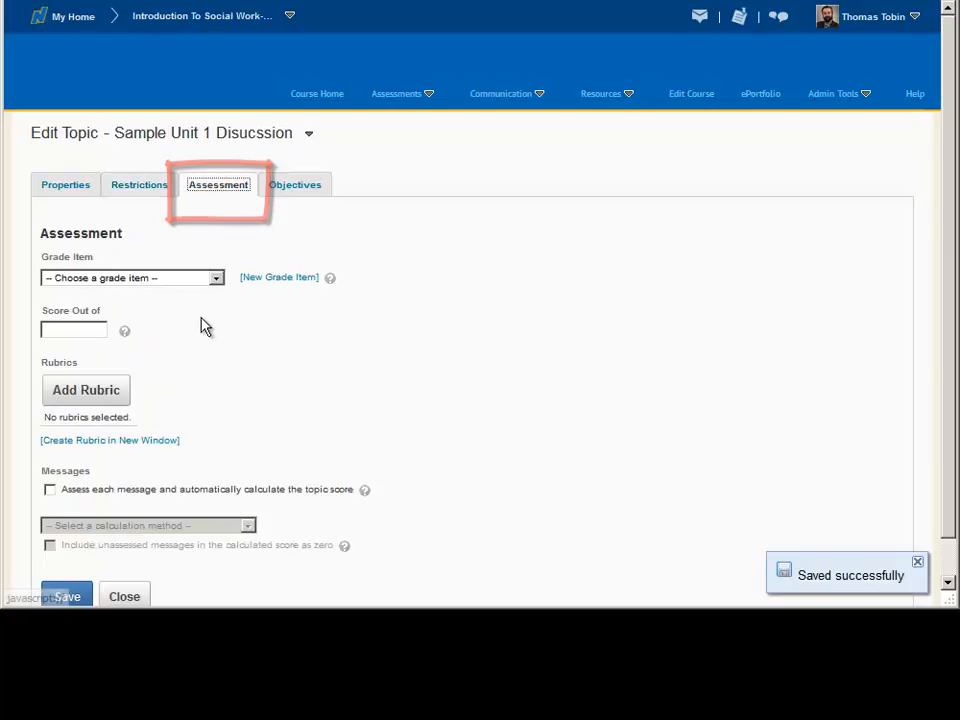
pyautogui.click(217, 281)
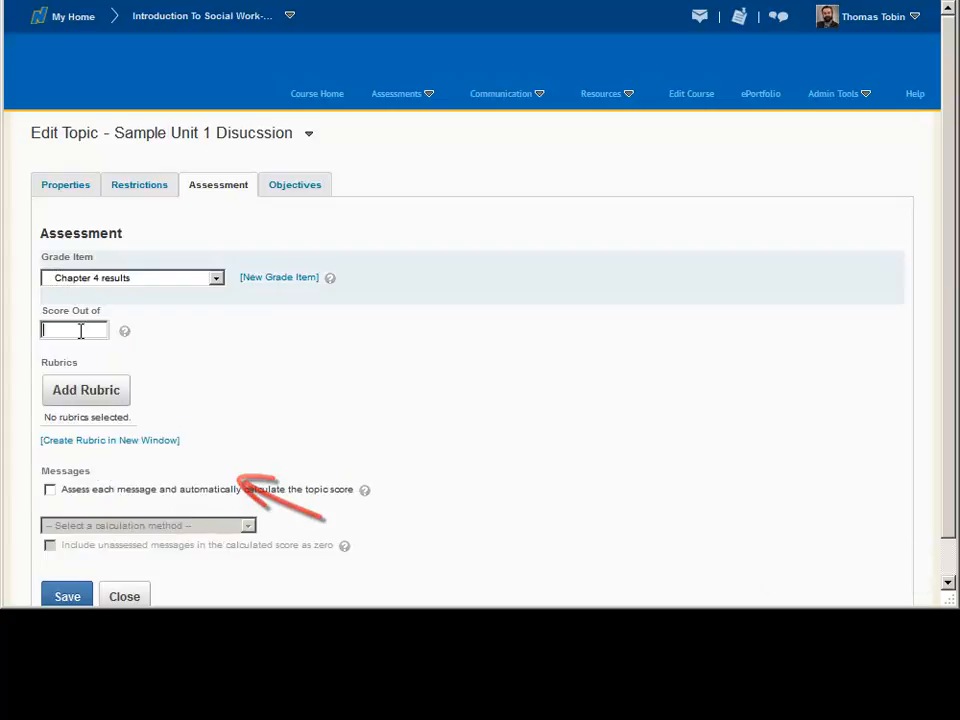
pyautogui.click(80, 330)
pyautogui.write('50')
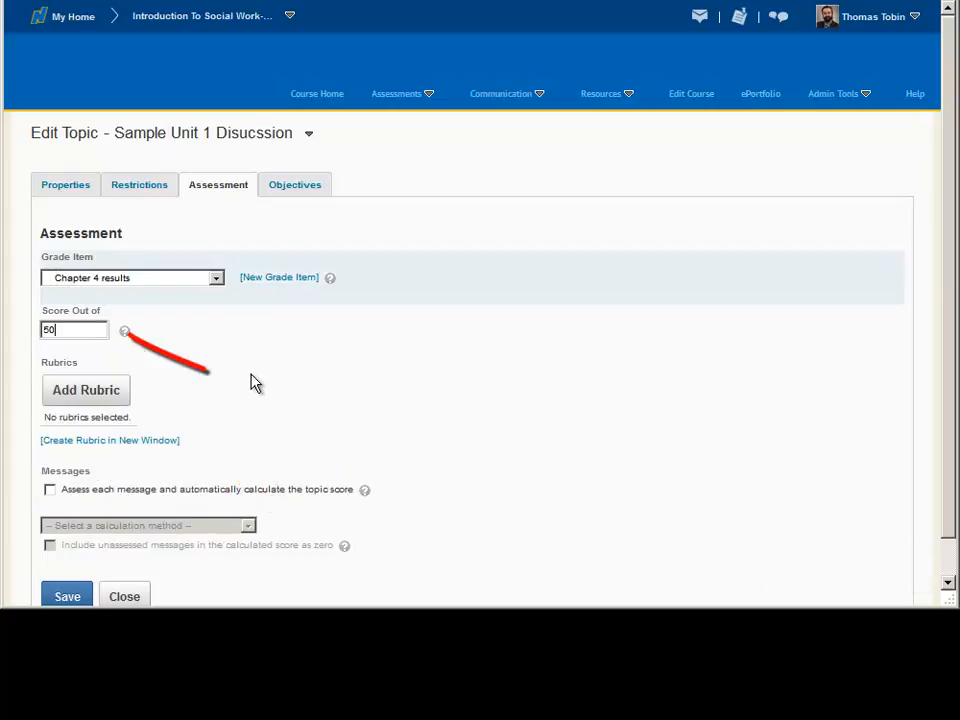
# Step: Enable assessing each message with automatic calculation of the topic score, and save the topic
pyautogui.scroll(-1, 150, 420)
pyautogui.click(50, 451)
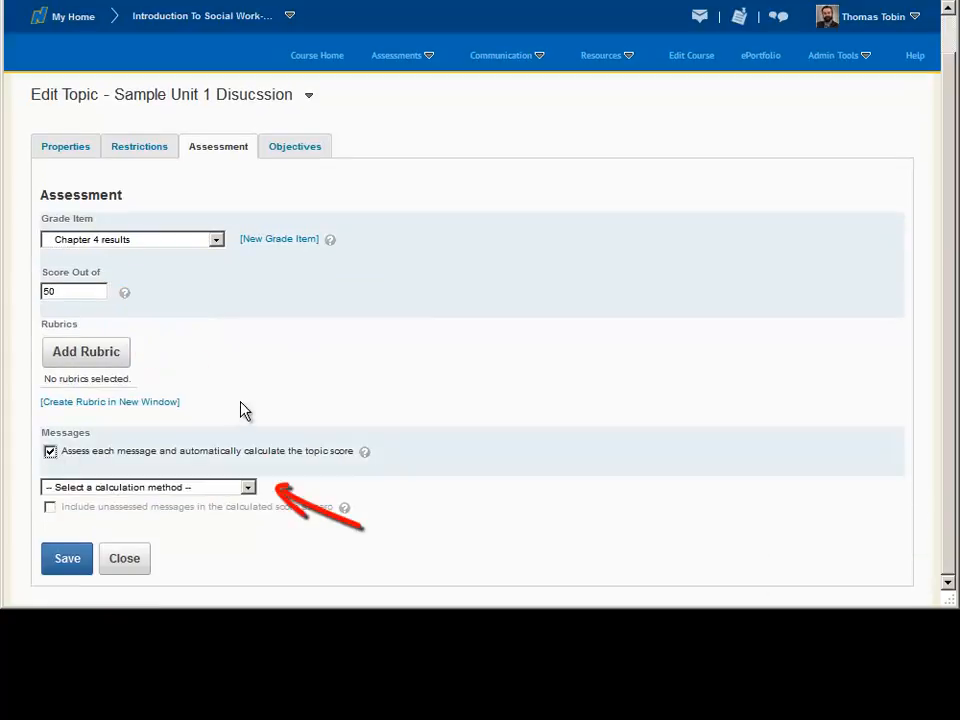
pyautogui.click(247, 487)
pyautogui.click(250, 490)
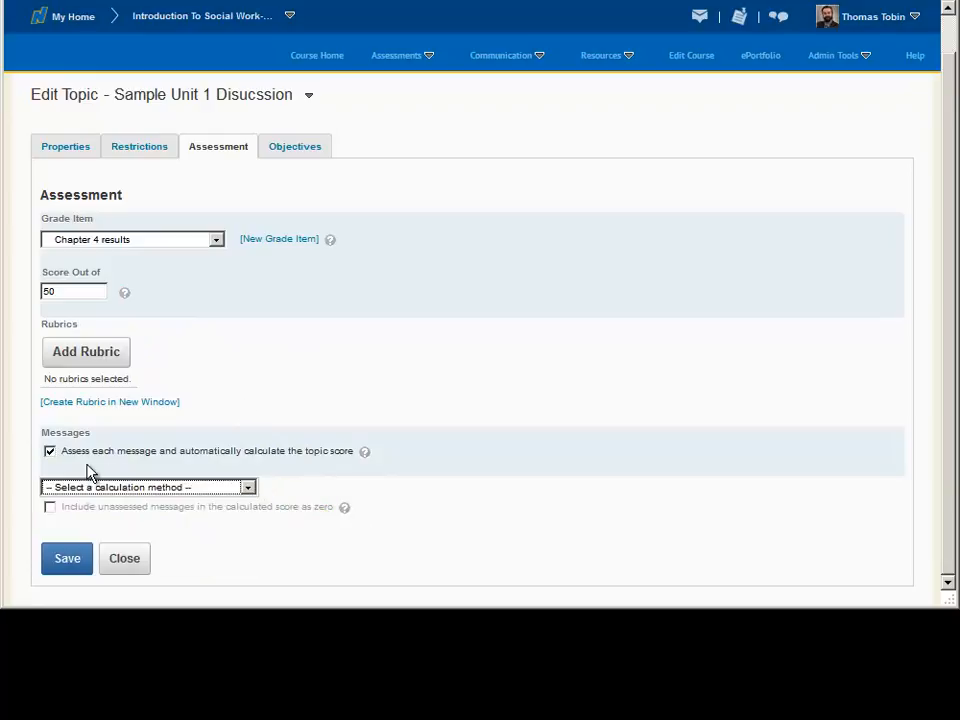
pyautogui.click(68, 559)
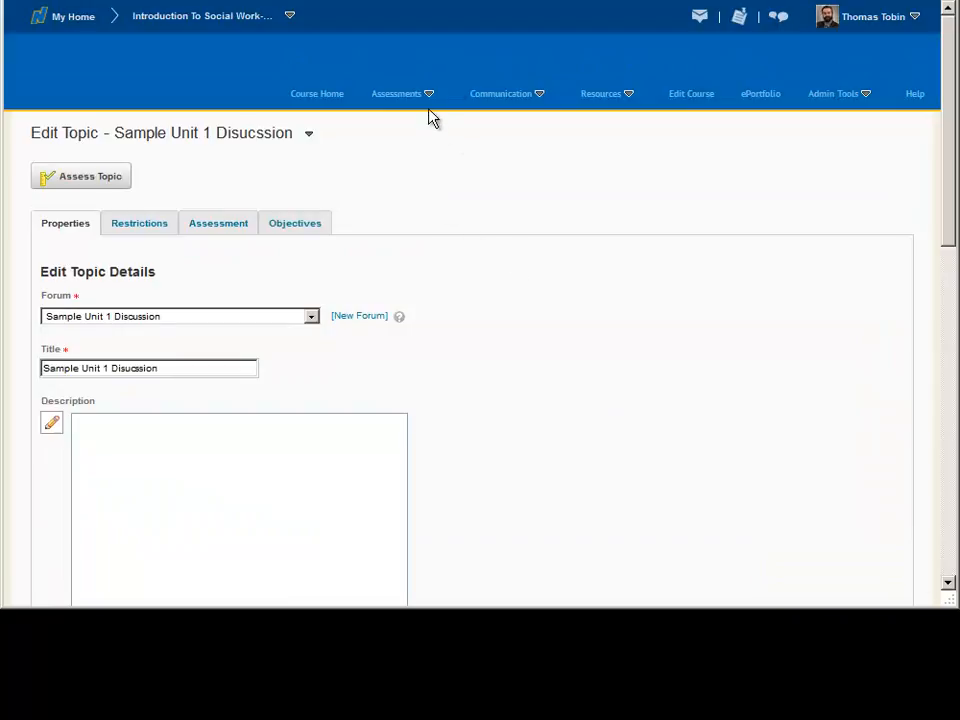
# Step: Return to the course's Discussions list and open the "Sample Unit 1 Disucssion" topic
pyautogui.click(538, 100)
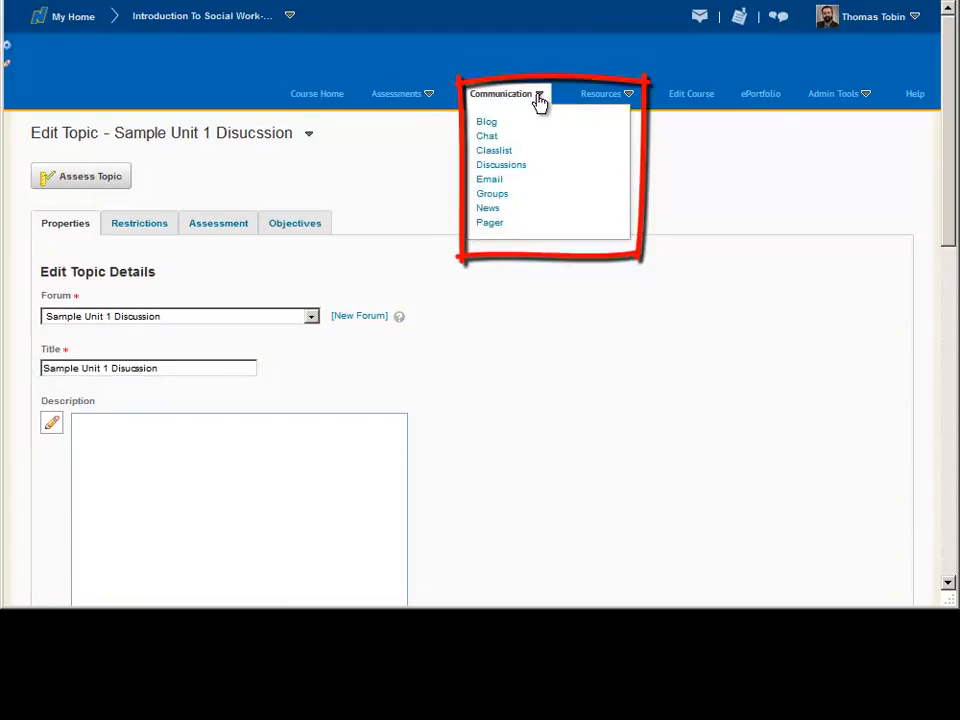
pyautogui.click(507, 166)
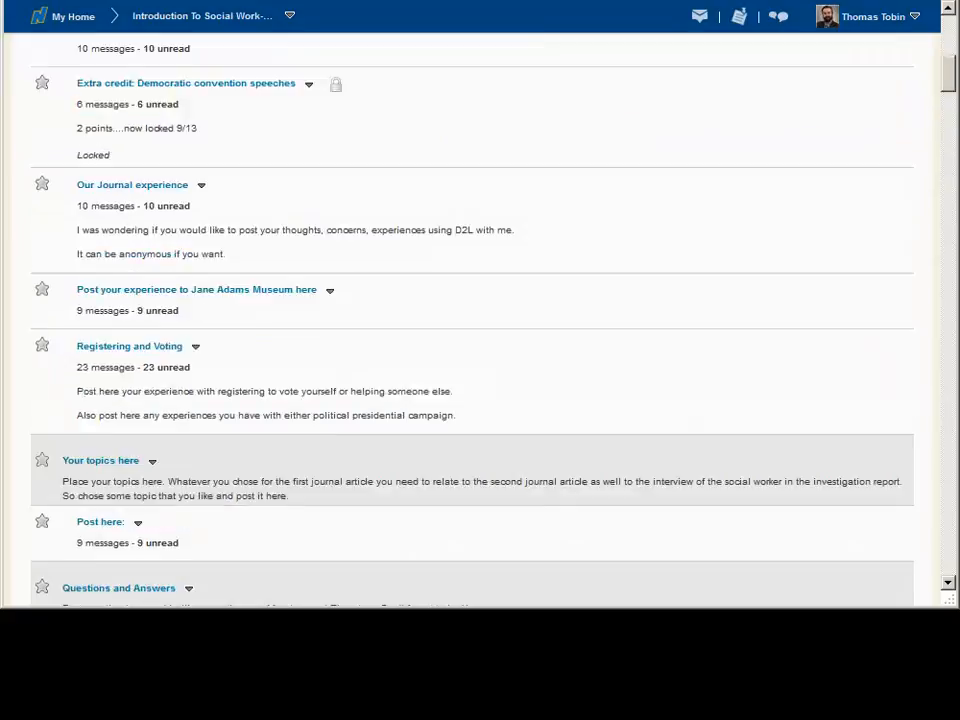
pyautogui.scroll(-15, 175, 550)
pyautogui.click(175, 550)
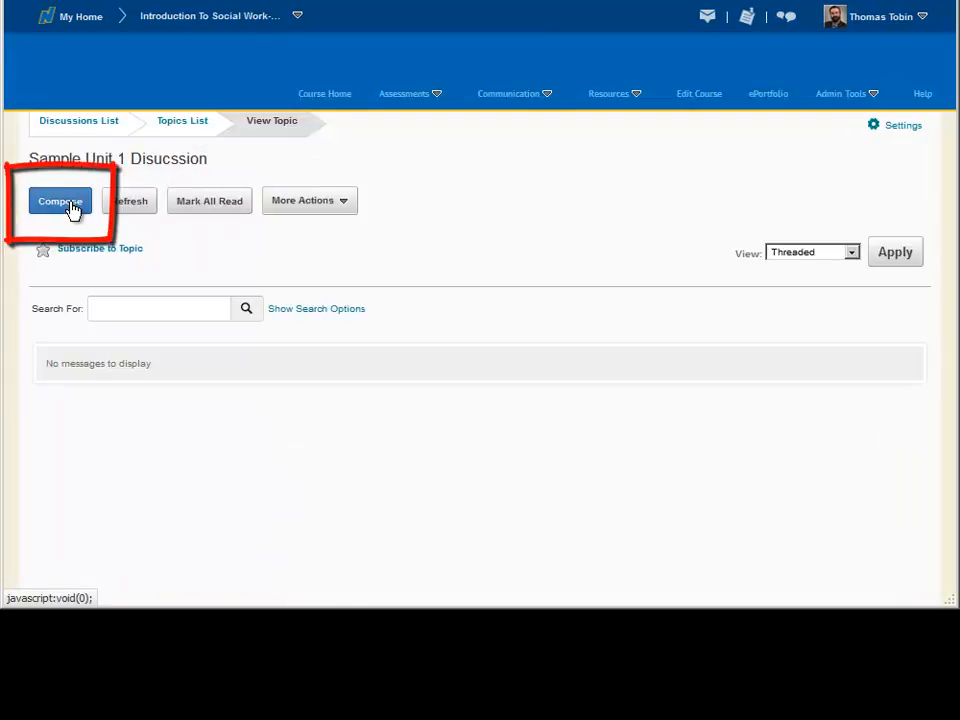
# Step: Examine the additional actions and message view choices available for the opened topic
pyautogui.click(345, 204)
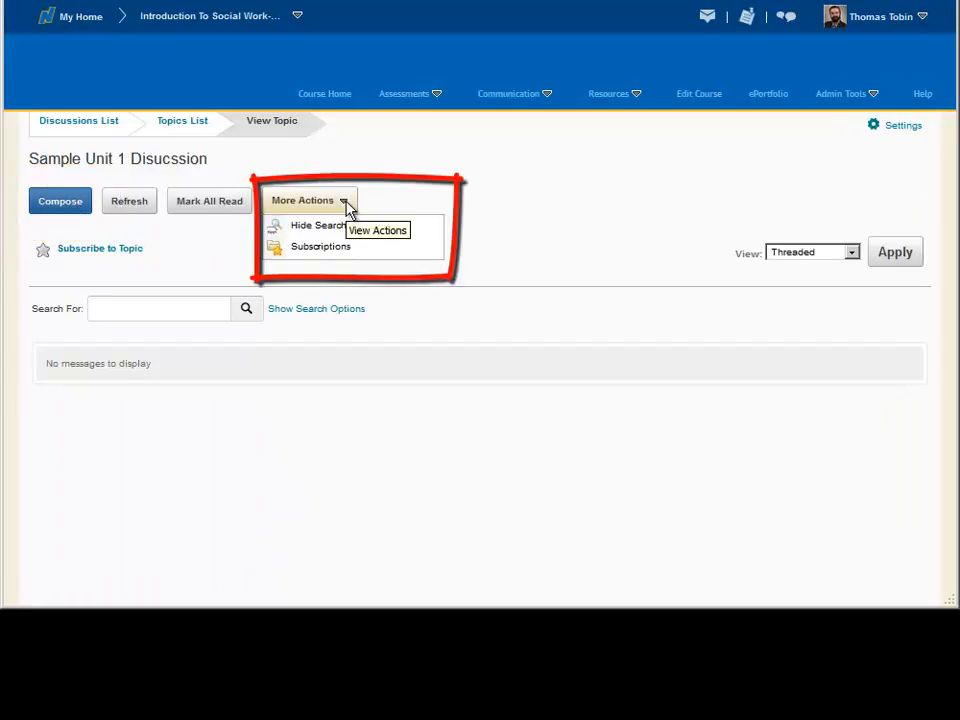
pyautogui.click(852, 253)
pyautogui.click(629, 229)
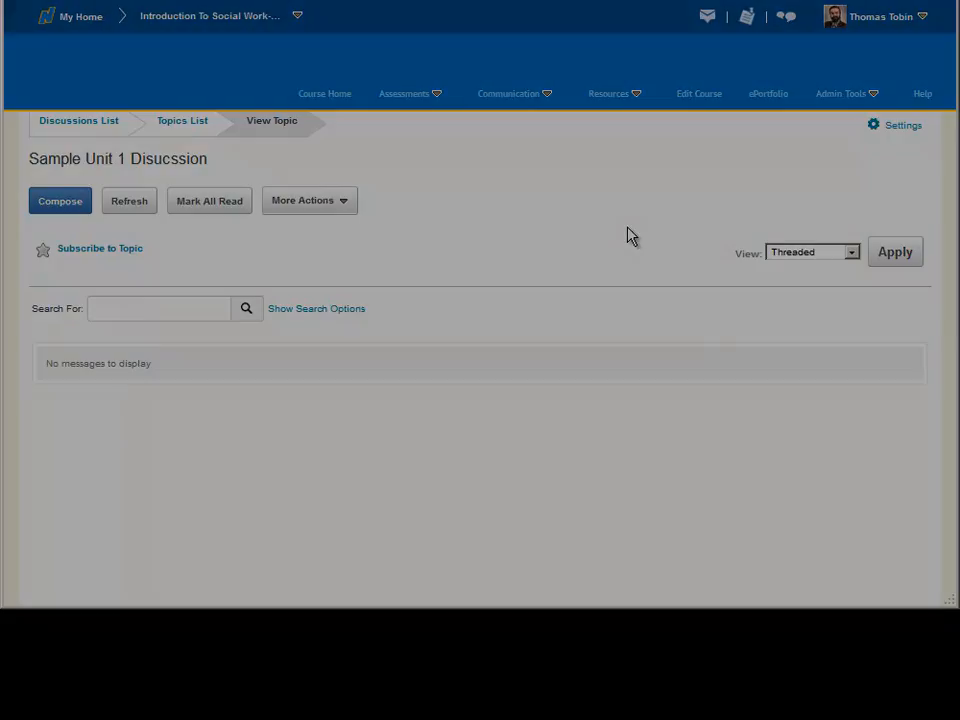